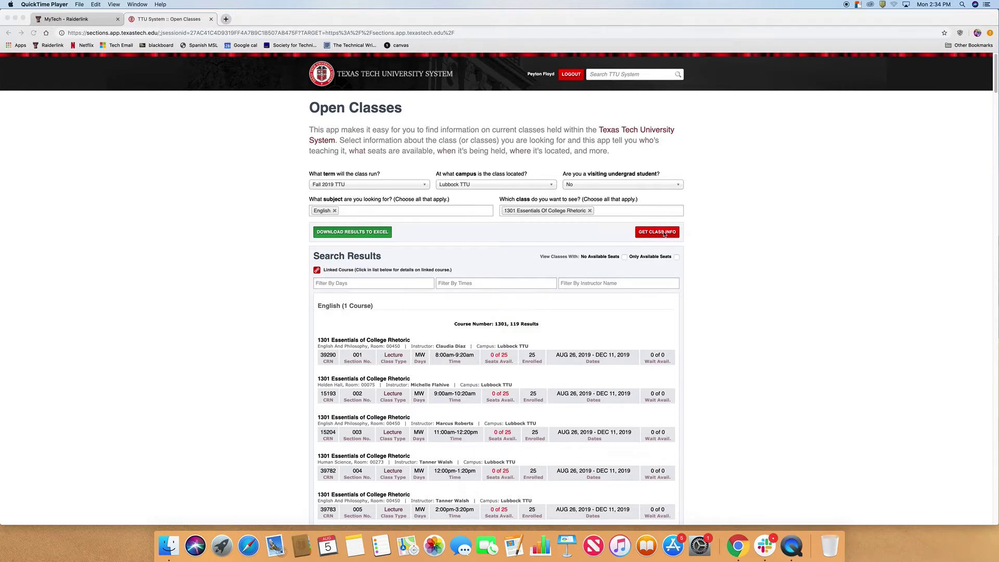
Step: Filter the ENGL 1301 search results to show only classes with available seats
{"action": "scroll", "coordinate": [730, 278], "scroll_direction": "down", "scroll_amount": 10}
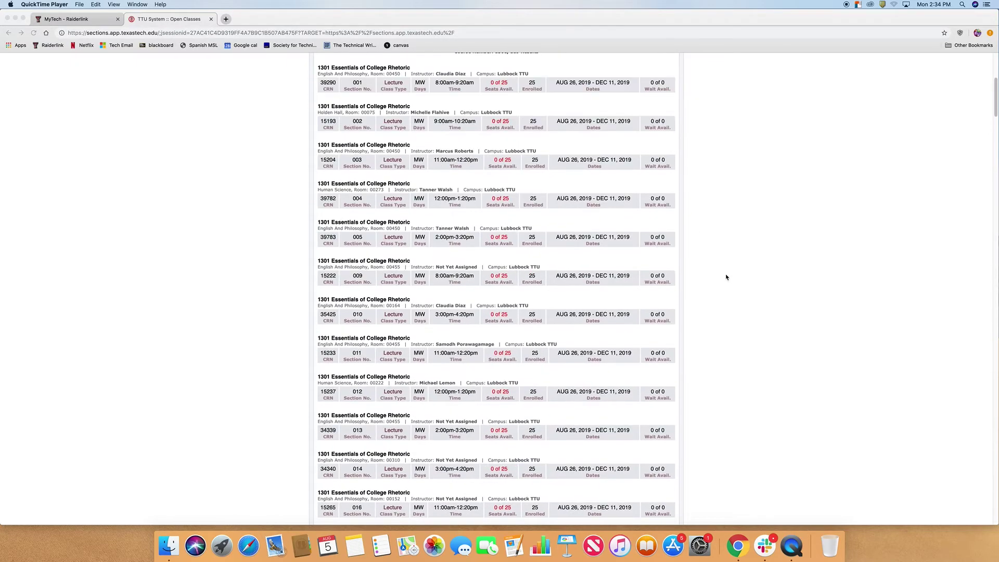
{"action": "scroll", "coordinate": [727, 278], "scroll_direction": "up", "scroll_amount": 10}
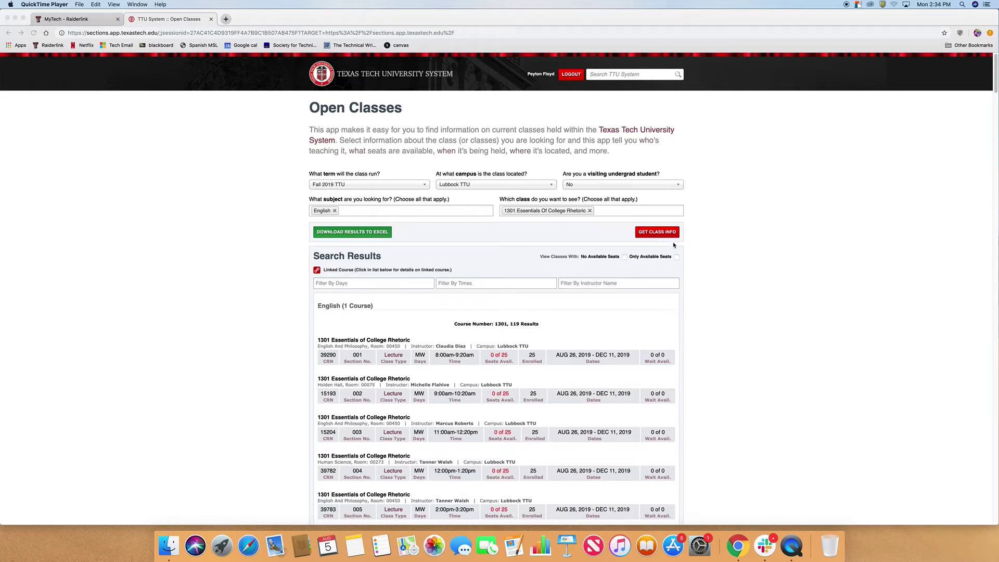
{"action": "left_click", "coordinate": [677, 259]}
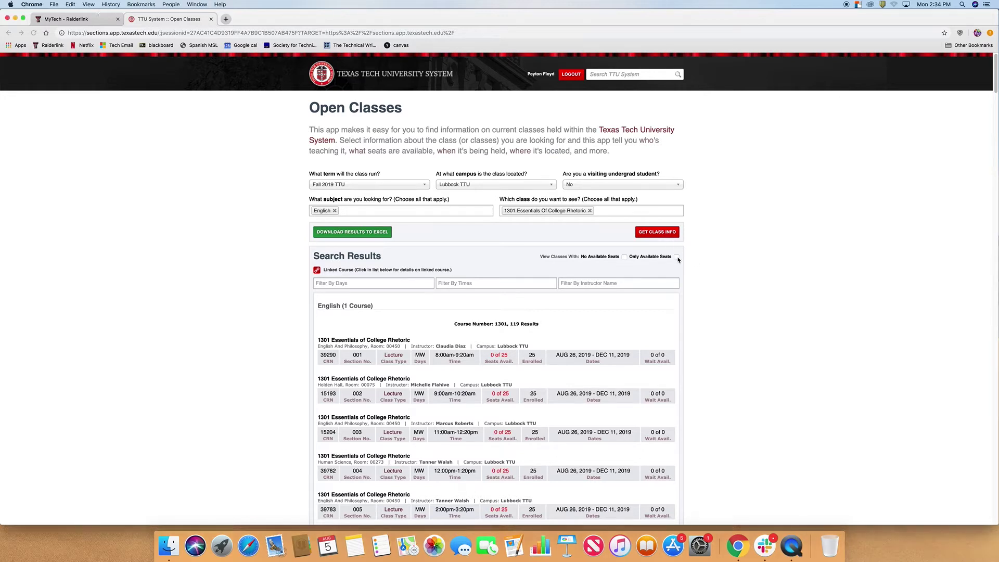
{"action": "left_click", "coordinate": [677, 258]}
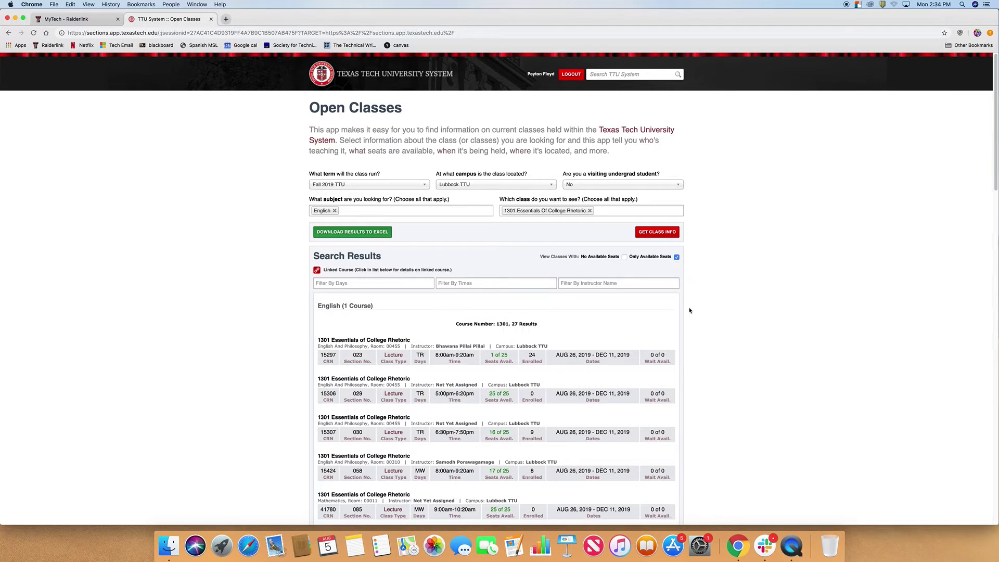
Step: Show which sections are linked to the 1301 Essentials of College Rhetoric lecture, section 164
{"action": "scroll", "coordinate": [690, 310], "scroll_direction": "down", "scroll_amount": 5}
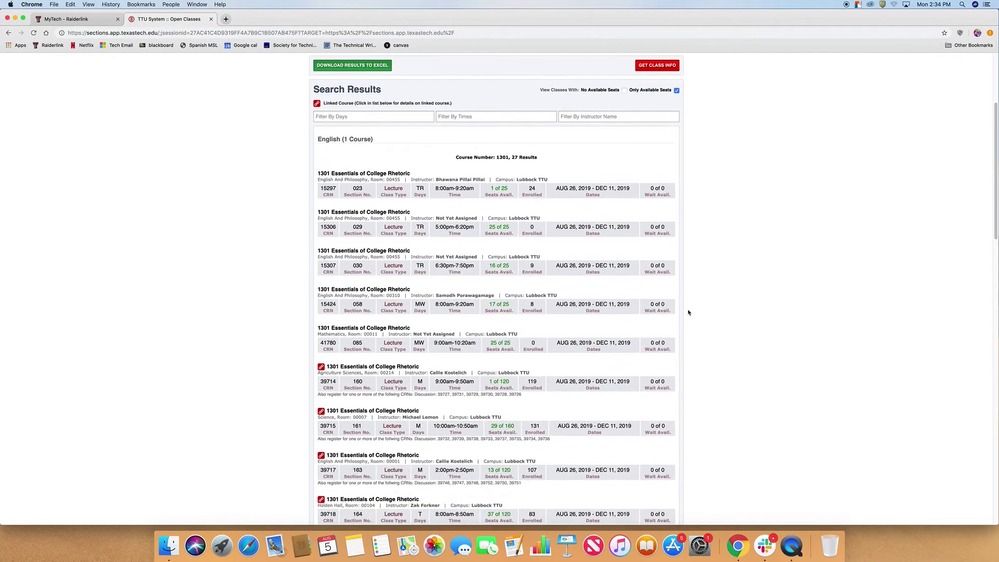
{"action": "scroll", "coordinate": [692, 315], "scroll_direction": "down", "scroll_amount": 3}
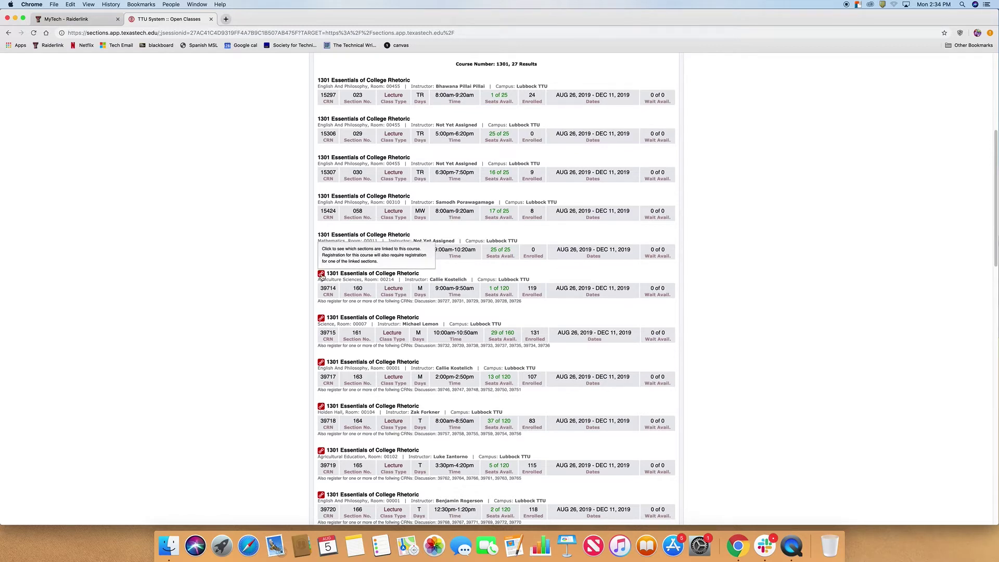
{"action": "scroll", "coordinate": [333, 285], "scroll_direction": "down", "scroll_amount": 1}
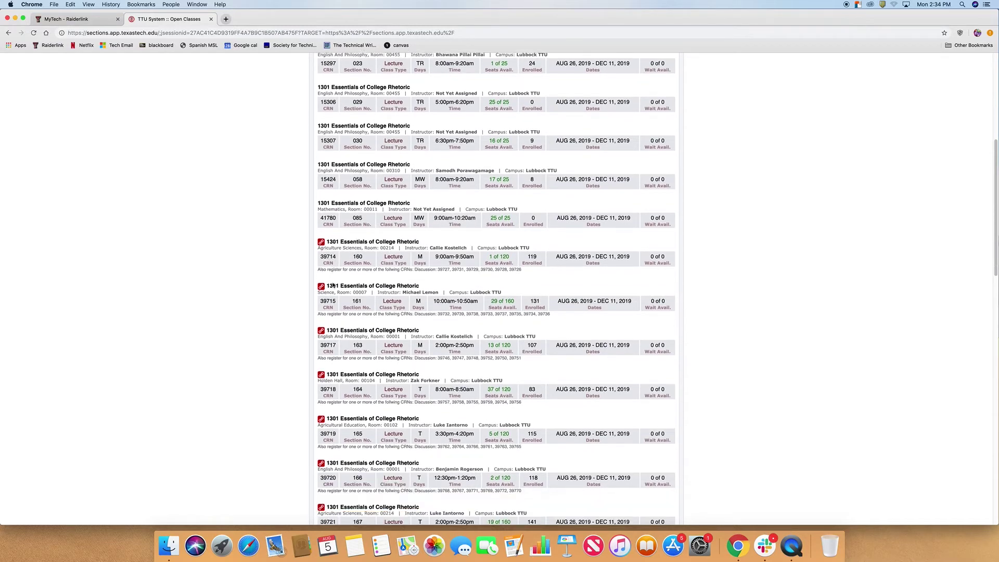
{"action": "left_click", "coordinate": [321, 374]}
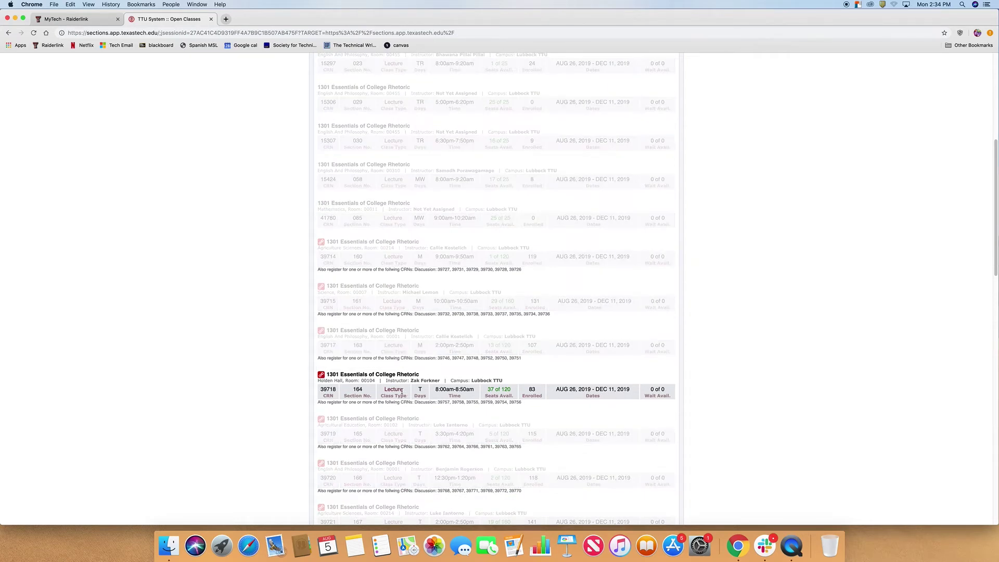
Step: Copy the CRN 39754 of linked discussion section 730, which meets Wednesday and Friday at 9:00am
{"action": "scroll", "coordinate": [412, 398], "scroll_direction": "down", "scroll_amount": 12}
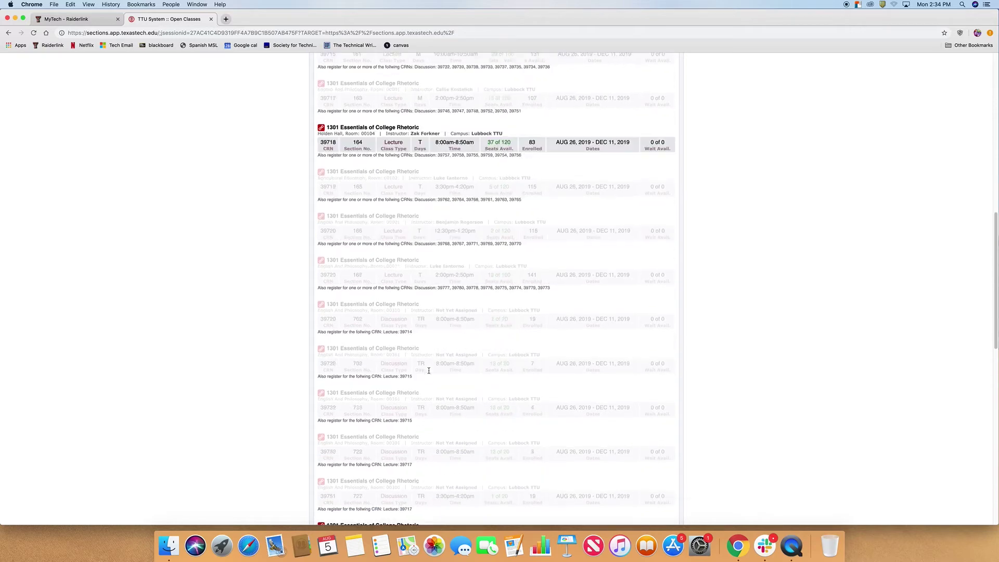
{"action": "scroll", "coordinate": [430, 373], "scroll_direction": "down", "scroll_amount": 1}
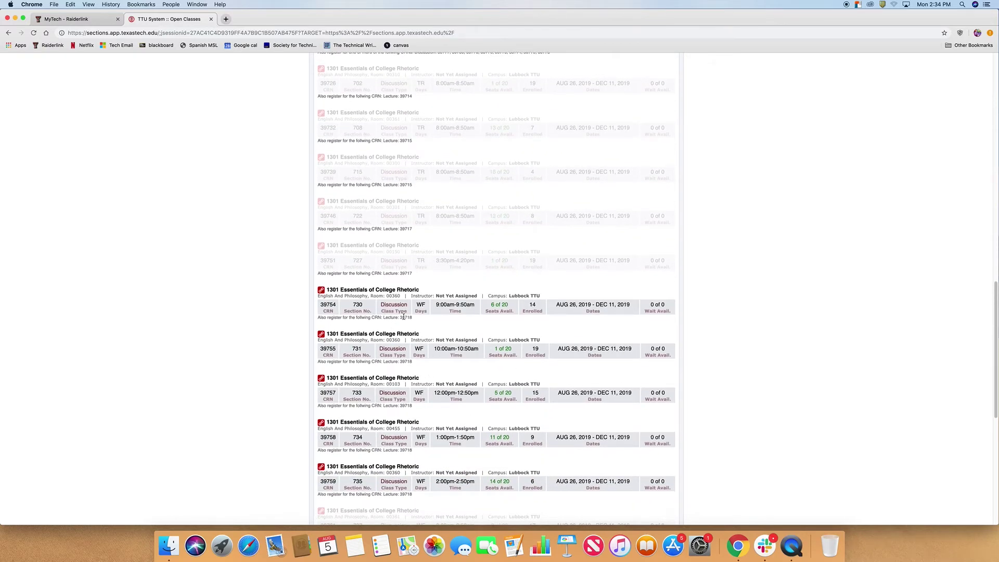
{"action": "scroll", "coordinate": [405, 319], "scroll_direction": "down", "scroll_amount": 1}
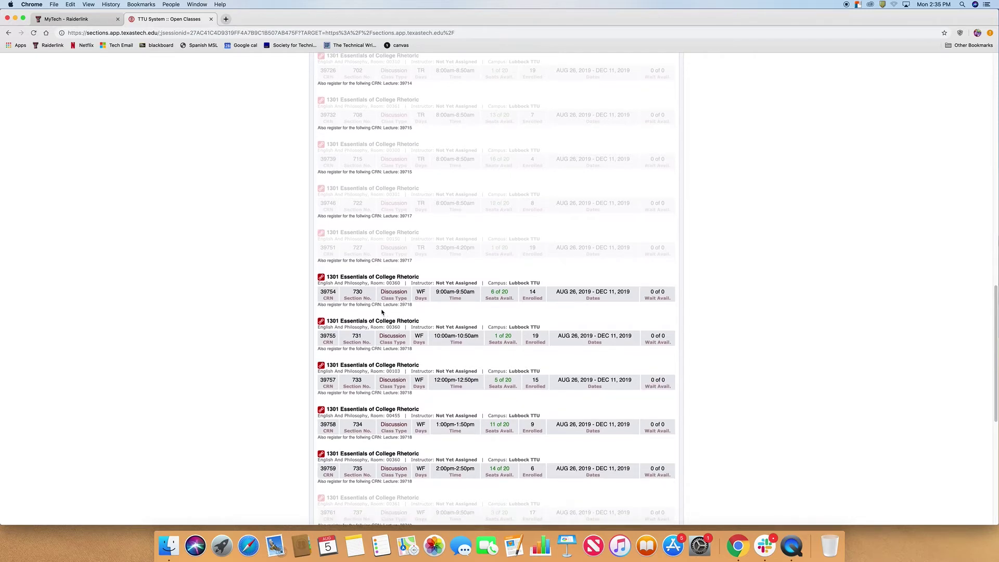
{"action": "scroll", "coordinate": [383, 312], "scroll_direction": "down", "scroll_amount": 5}
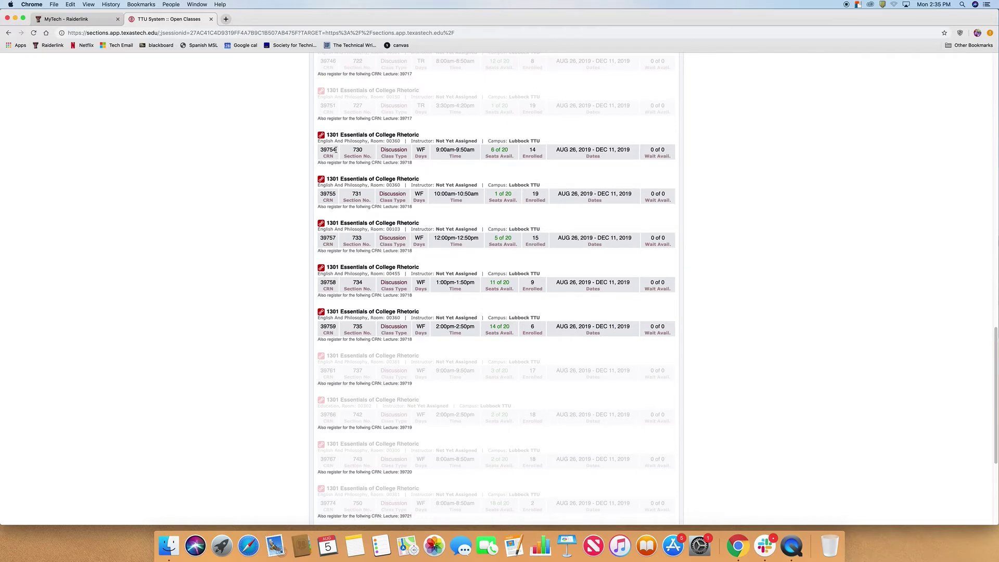
{"action": "left_click_drag", "start_coordinate": [336, 149], "coordinate": [320, 151]}
{"action": "key", "text": "super+c"}
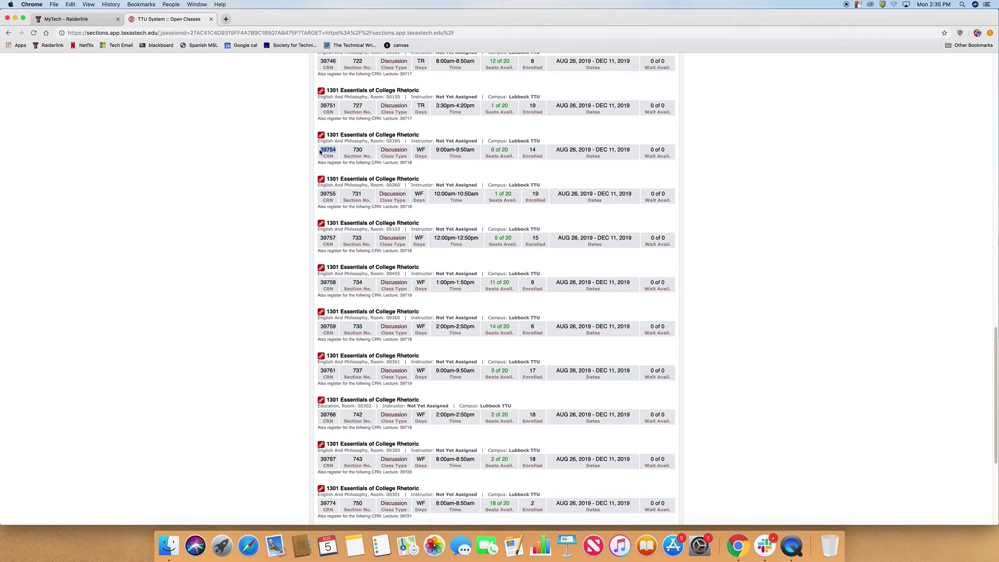
{"action": "left_click", "coordinate": [293, 145]}
Step: Open Schedule Builder from the Raiderlink MyTech page and choose the Fall 2019 term
{"action": "left_click", "coordinate": [83, 20]}
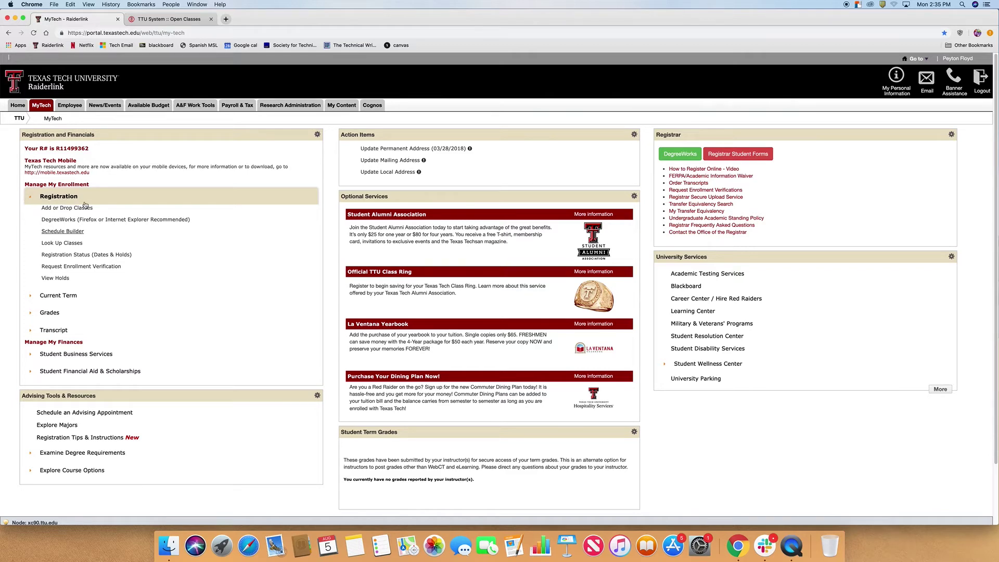
{"action": "left_click", "coordinate": [72, 235]}
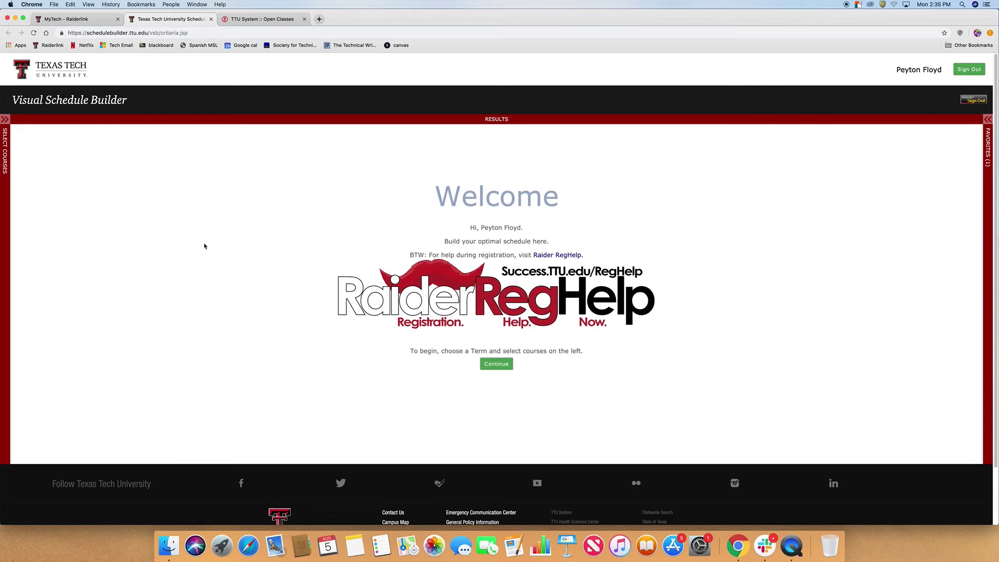
{"action": "left_click", "coordinate": [497, 364]}
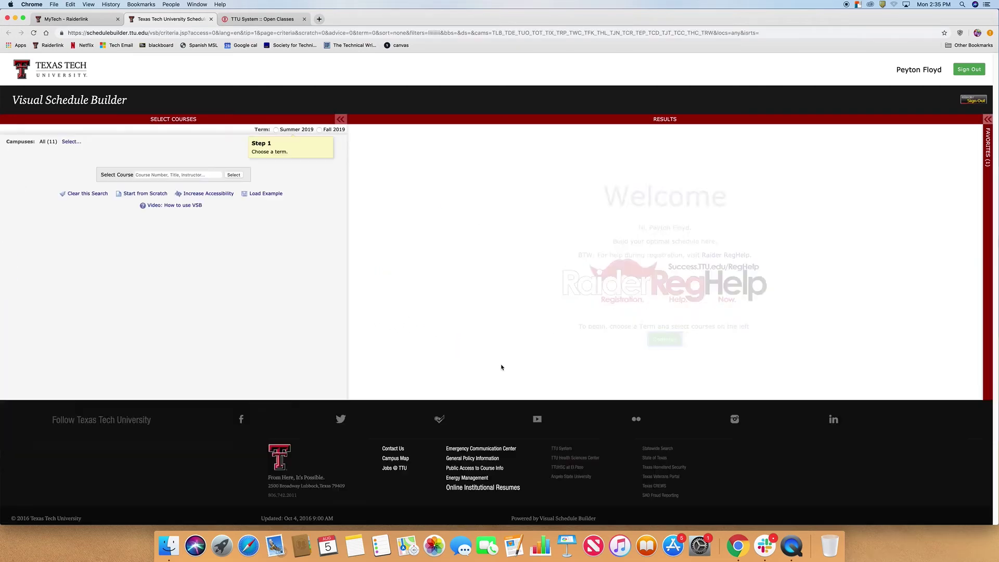
{"action": "left_click", "coordinate": [320, 131]}
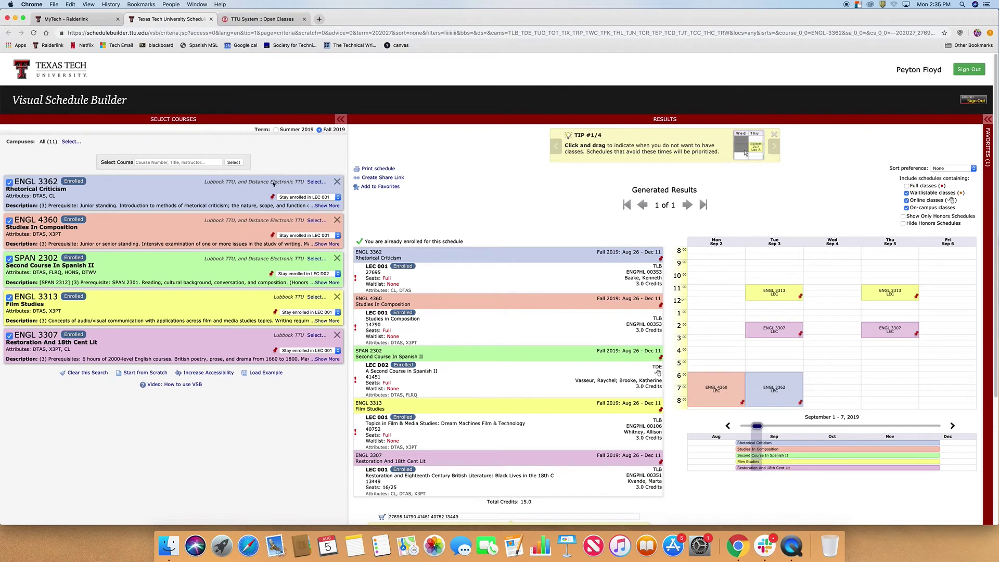
Step: Look up the course by the copied CRN 39754 and add ENGL 1301 Essentials Of College Rhetoric to the schedule
{"action": "left_click", "coordinate": [190, 163]}
{"action": "key", "text": "super+v"}
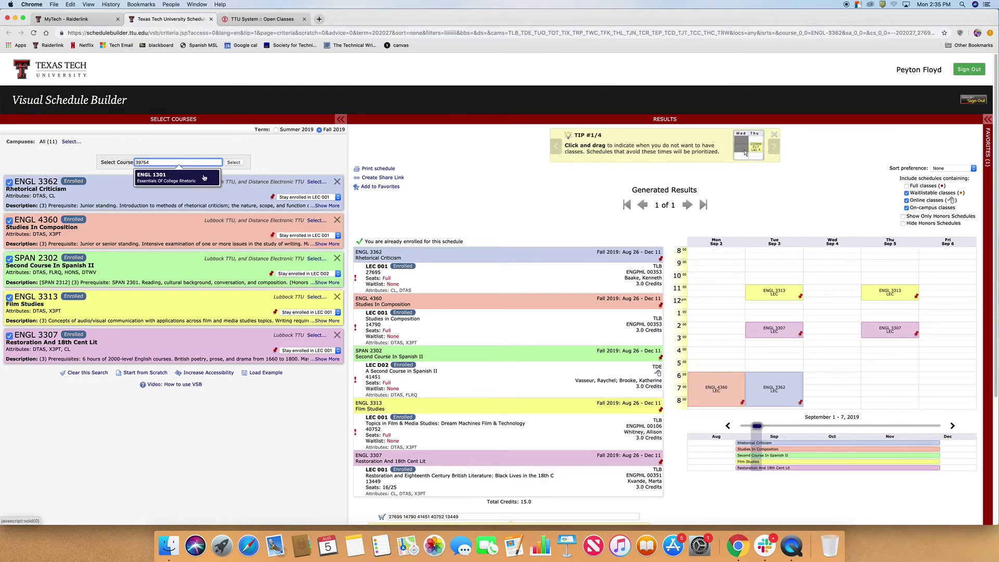
{"action": "left_click", "coordinate": [203, 178]}
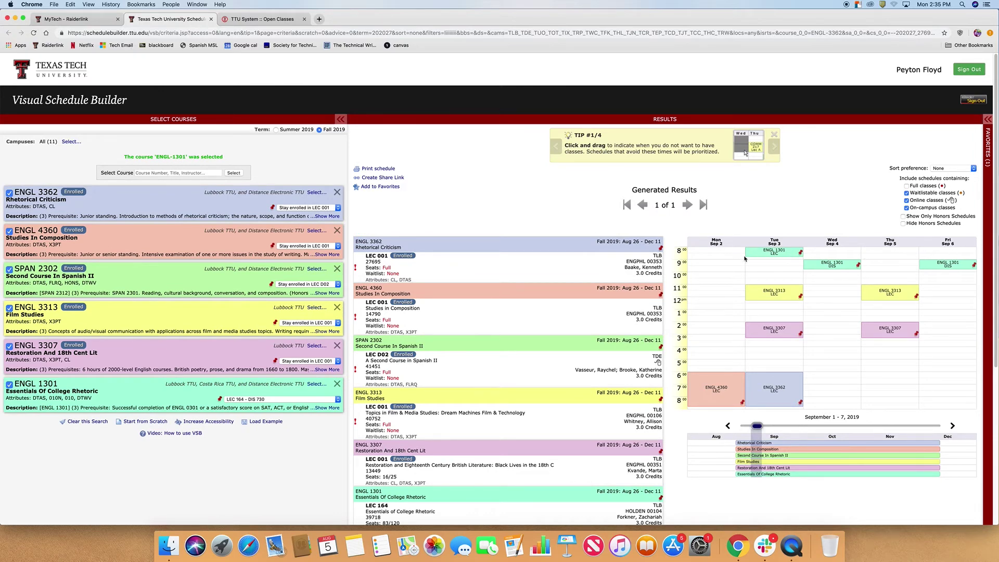
{"action": "scroll", "coordinate": [747, 260], "scroll_direction": "down", "scroll_amount": 3}
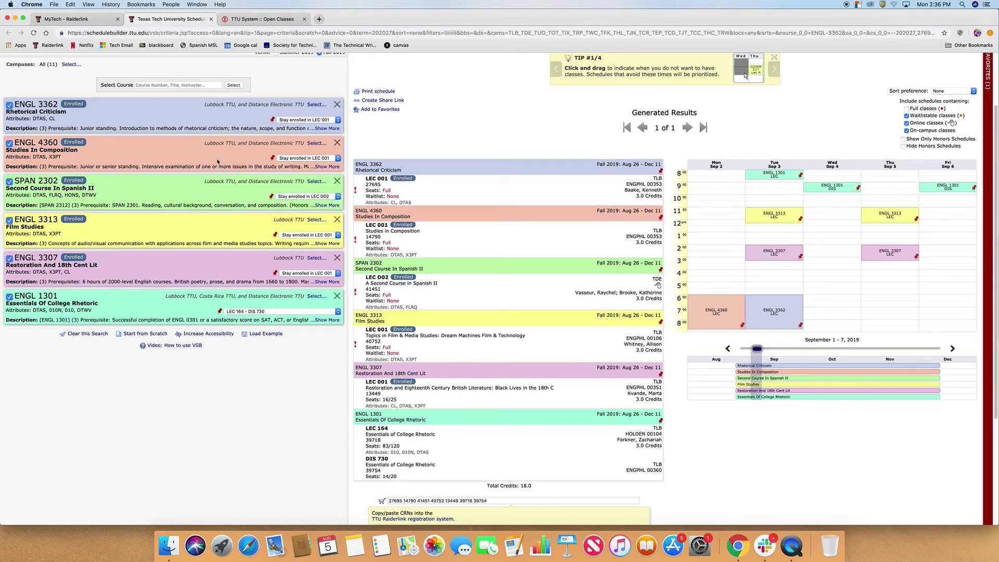
Step: Return to Raiderlink and open class registration by CRN for the Fall 2019 TTU term
{"action": "left_click", "coordinate": [72, 19]}
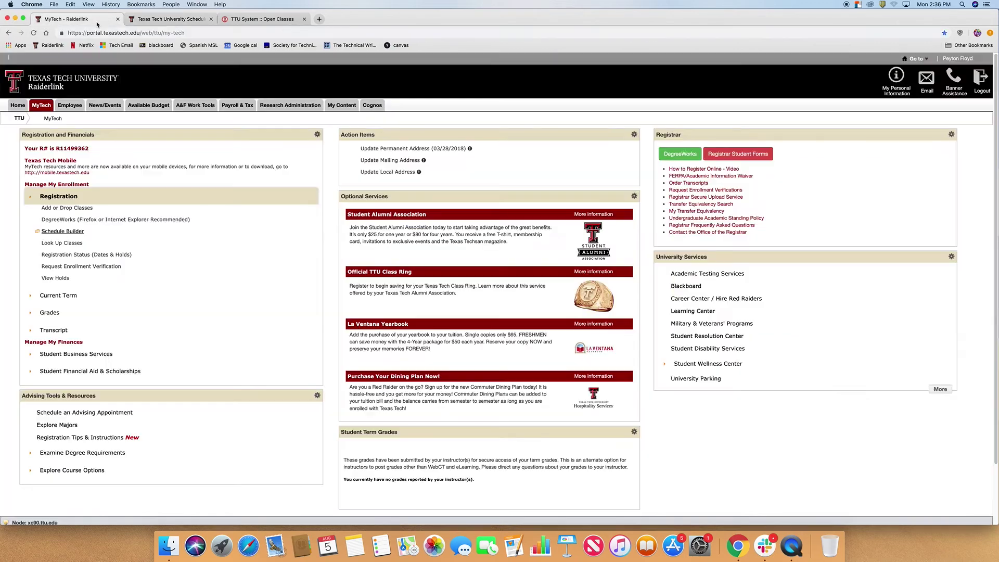
{"action": "left_click", "coordinate": [64, 208]}
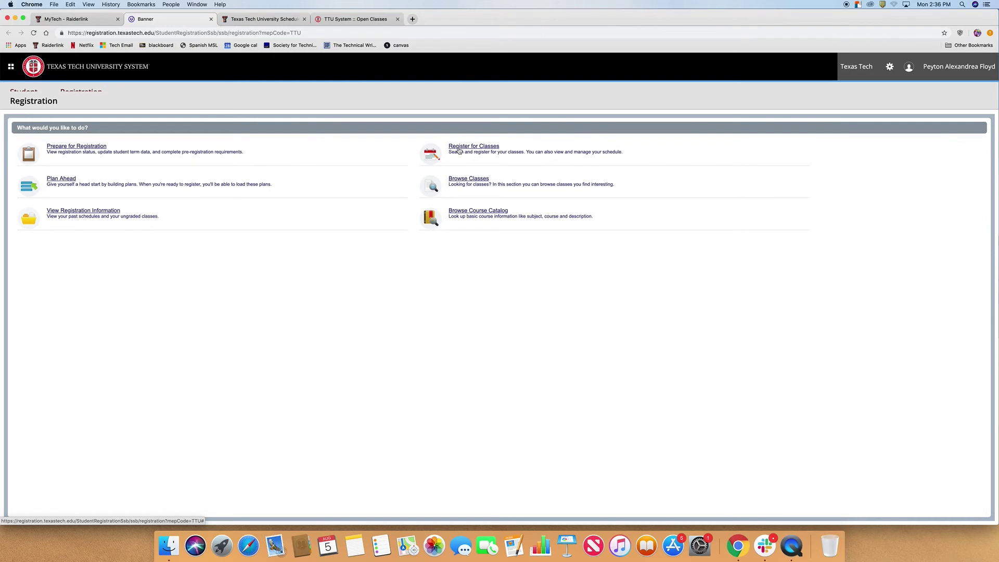
{"action": "left_click", "coordinate": [470, 146]}
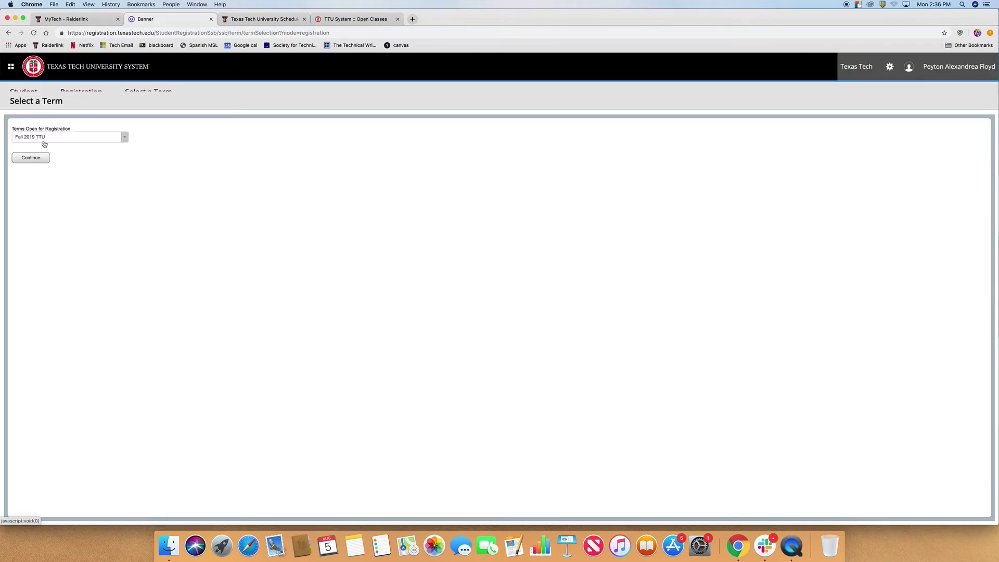
{"action": "left_click", "coordinate": [34, 159]}
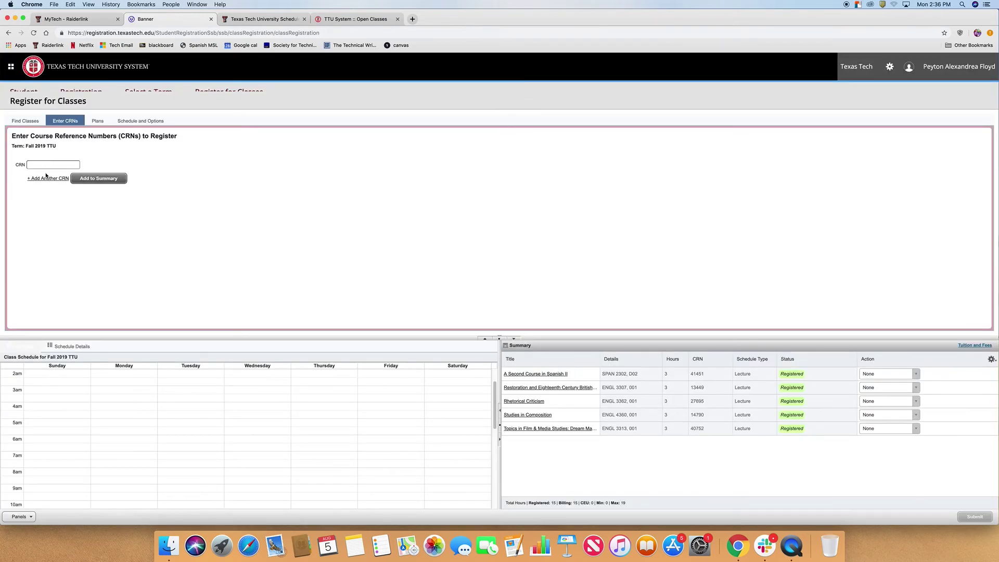
Step: Add a second CRN field and copy the LEC 164 CRN 39718 from the schedule builder into the first field
{"action": "left_click", "coordinate": [44, 179]}
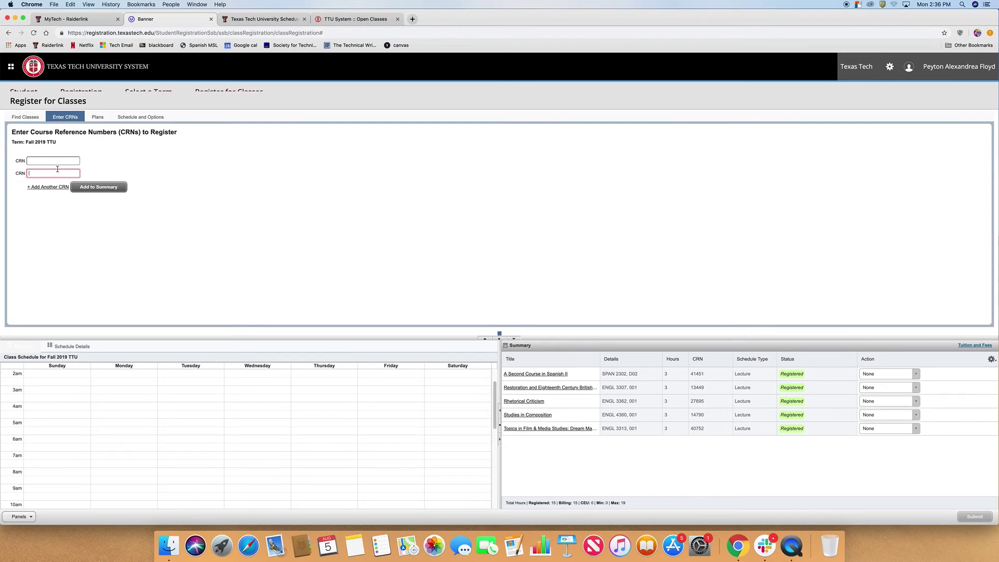
{"action": "left_click", "coordinate": [250, 21]}
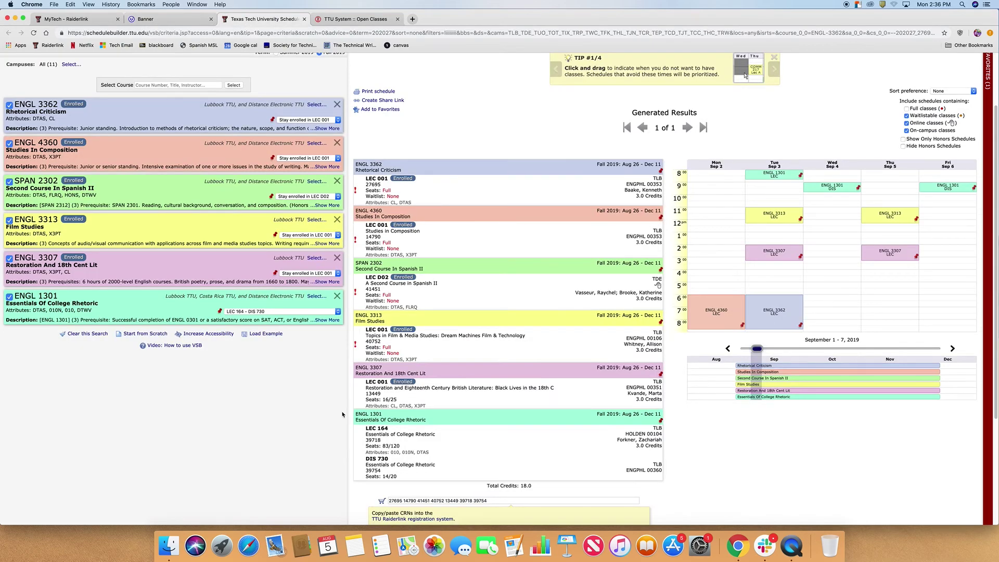
{"action": "left_click_drag", "start_coordinate": [382, 440], "coordinate": [368, 444]}
{"action": "key", "text": "super+c"}
{"action": "left_click", "coordinate": [381, 443]}
{"action": "left_click", "coordinate": [193, 21]}
{"action": "left_click", "coordinate": [70, 162]}
{"action": "key", "text": "super+v"}
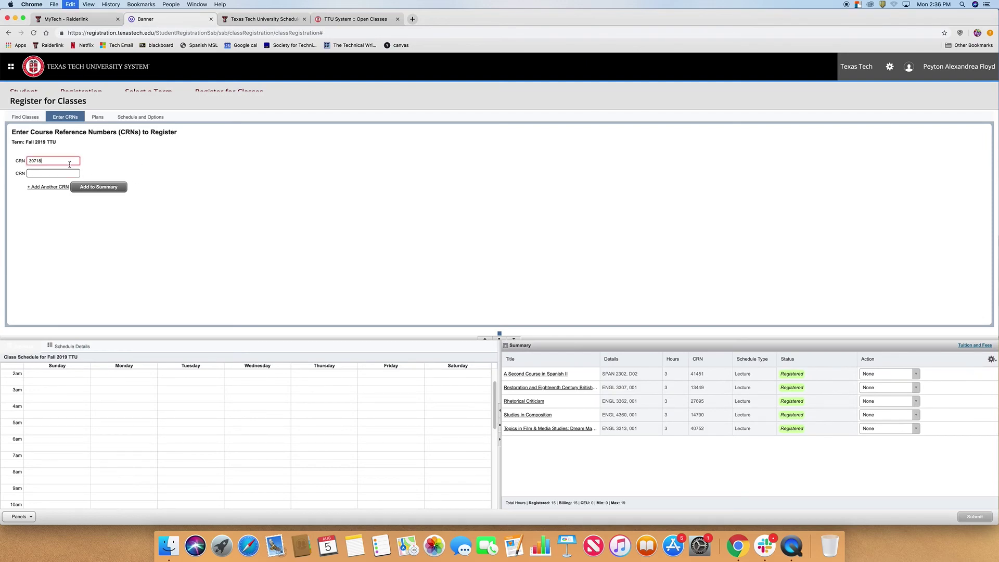
Step: Copy the DIS 730 CRN 39754 from the schedule builder into the second CRN field
{"action": "left_click", "coordinate": [261, 19]}
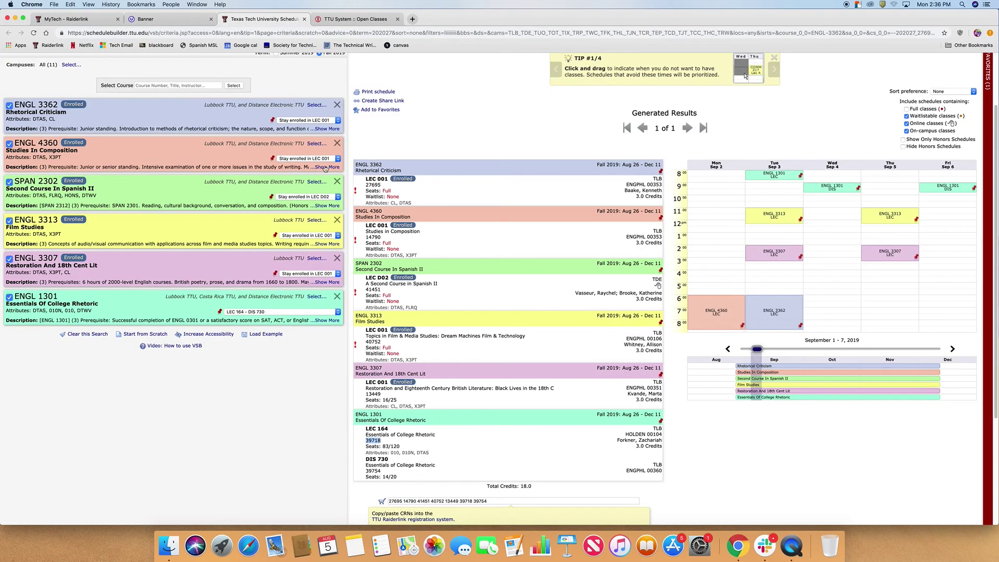
{"action": "mouse_move", "coordinate": [381, 472]}
{"action": "left_mouse_down"}
{"action": "mouse_move", "coordinate": [365, 469]}
{"action": "mouse_move", "coordinate": [381, 474]}
{"action": "left_mouse_up"}
{"action": "key", "text": "super+c"}
{"action": "left_click", "coordinate": [380, 472]}
{"action": "left_click", "coordinate": [156, 19]}
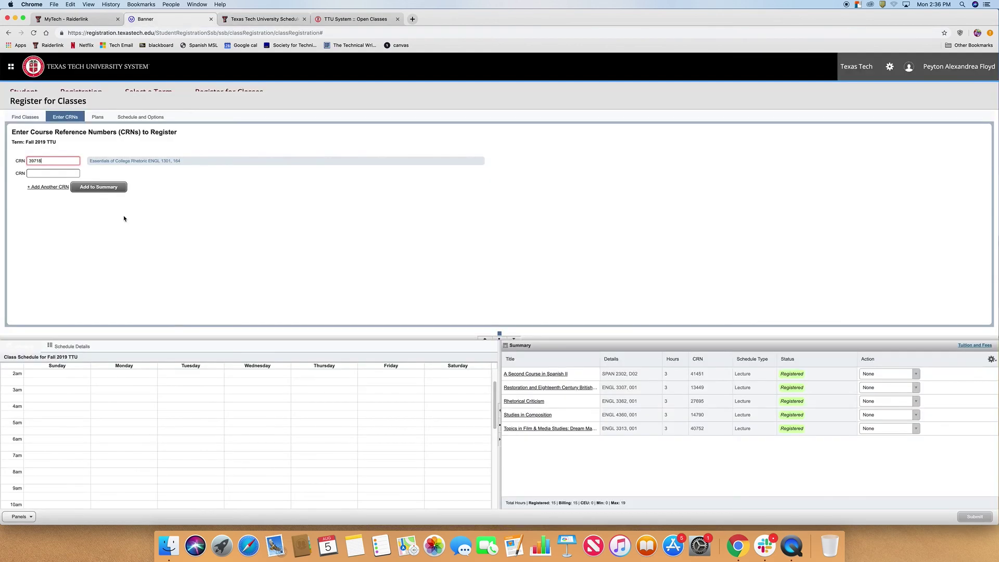
{"action": "left_click", "coordinate": [59, 173]}
{"action": "key", "text": "super+v"}
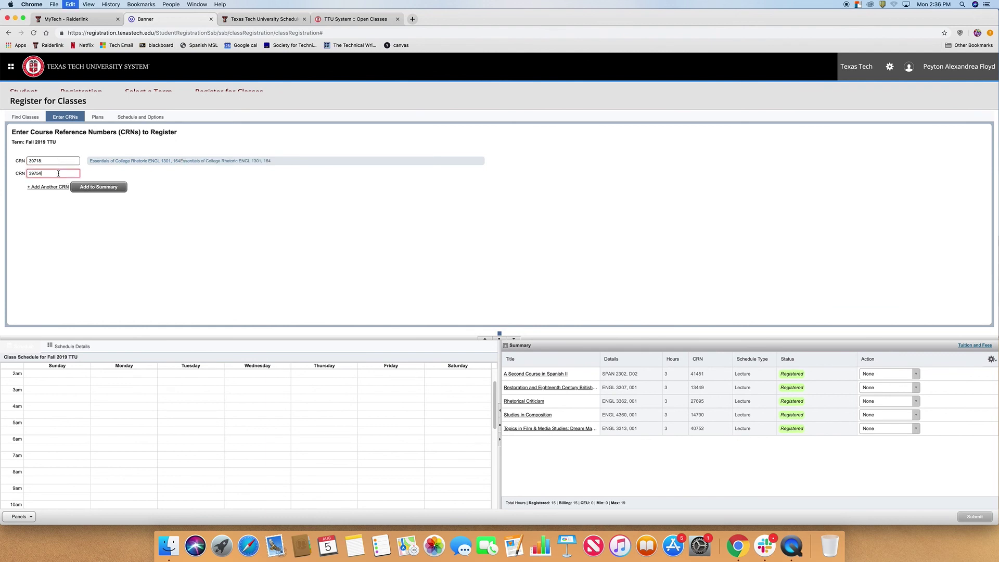
Step: Add both CRNs to the registration summary and enlarge the class schedule and summary area
{"action": "left_click", "coordinate": [94, 189]}
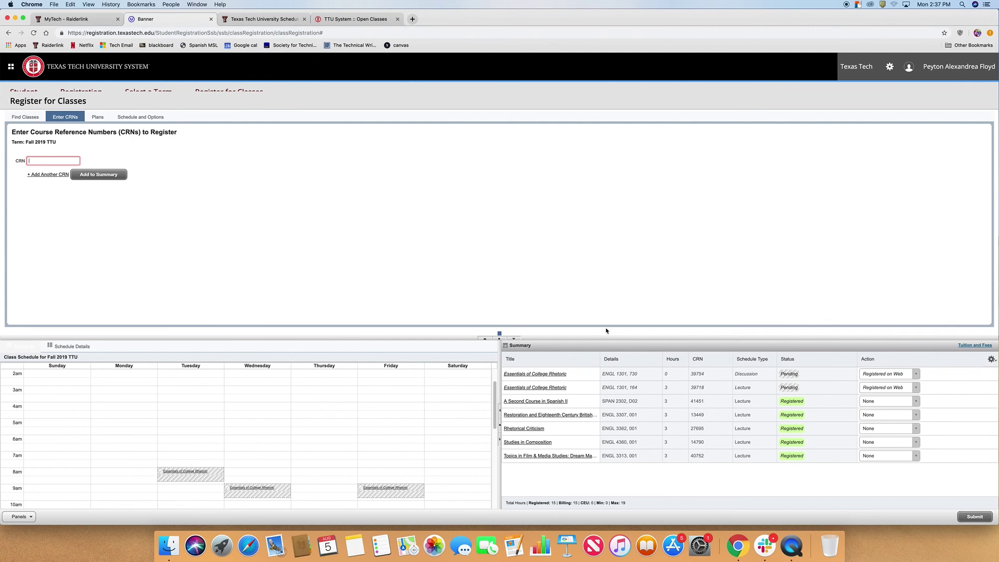
{"action": "left_click", "coordinate": [485, 338]}
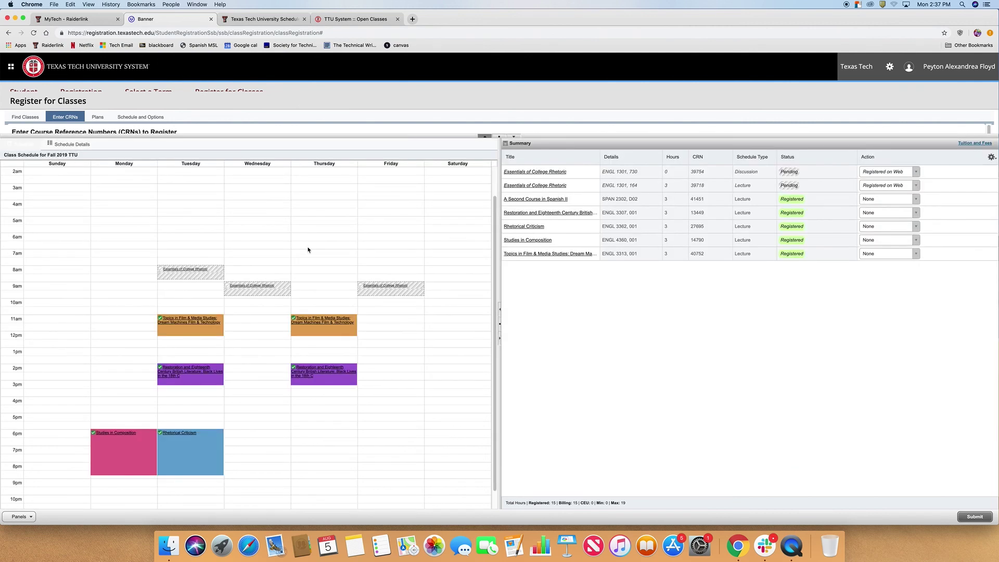